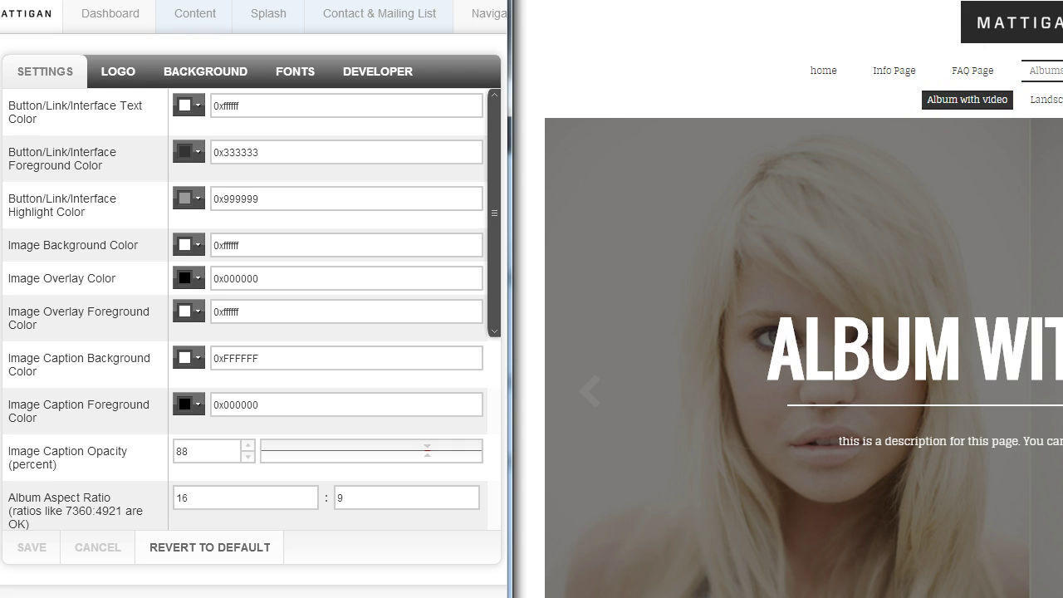
Step: Open the contact page in the site preview and examine the button, link and interface color settings, including the text color picker
left_click(1062, 70)
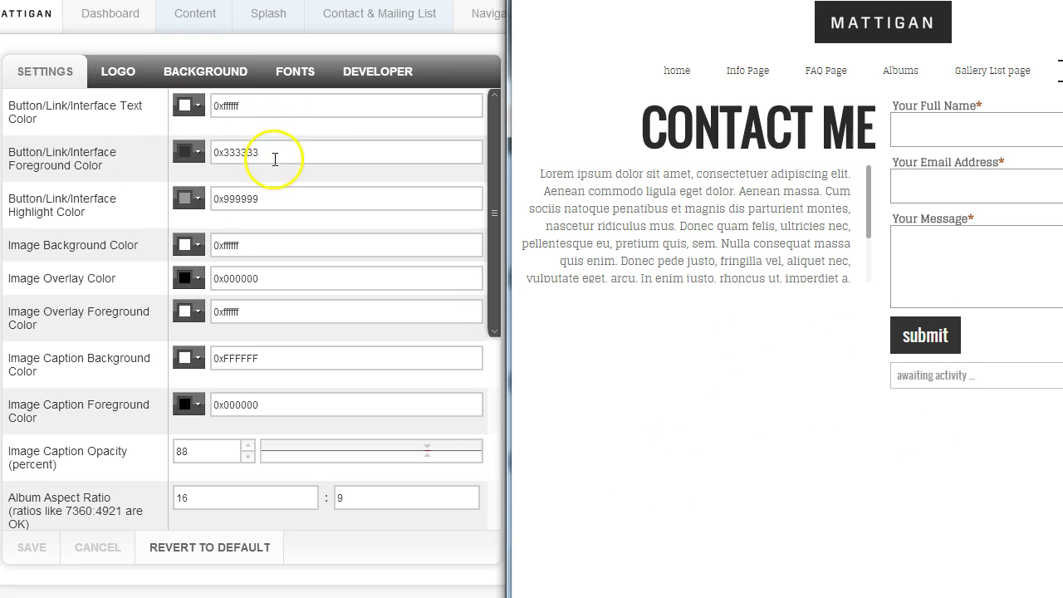
double_click(214, 152)
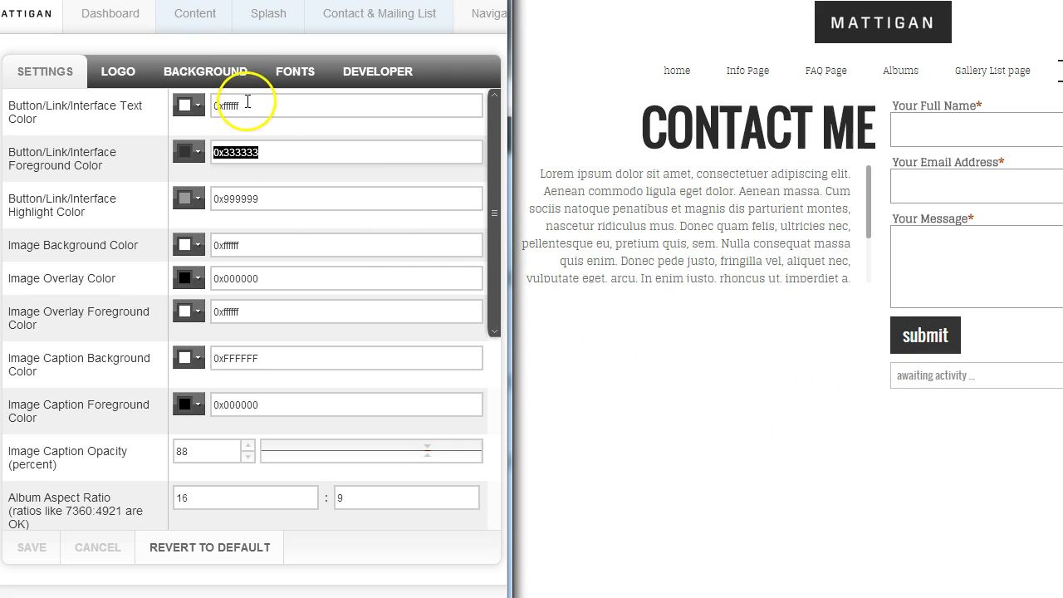
left_click_drag(241, 105, 226, 106)
left_click(200, 105)
left_click_drag(208, 130, 220, 152)
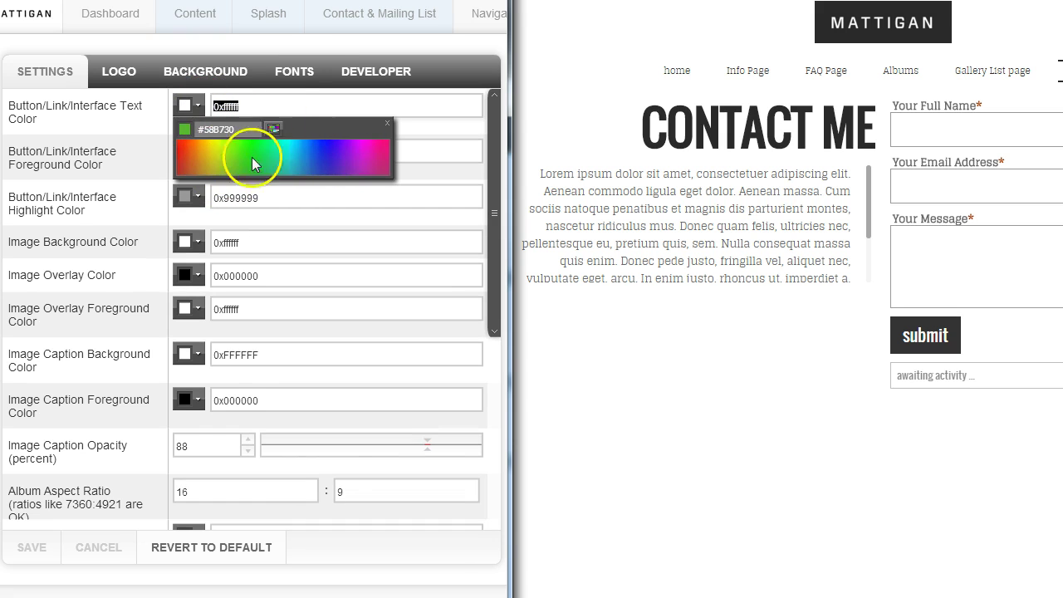
left_click(290, 102)
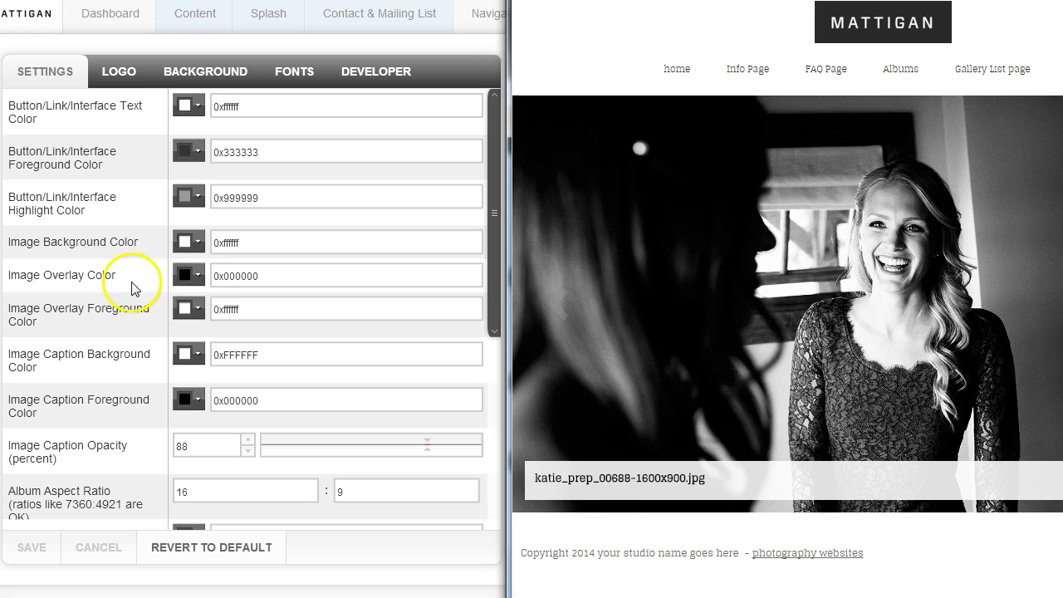
Step: Browse the album slides in the site preview and examine the Image Overlay Color and Image Overlay Foreground Color settings
left_click(558, 307)
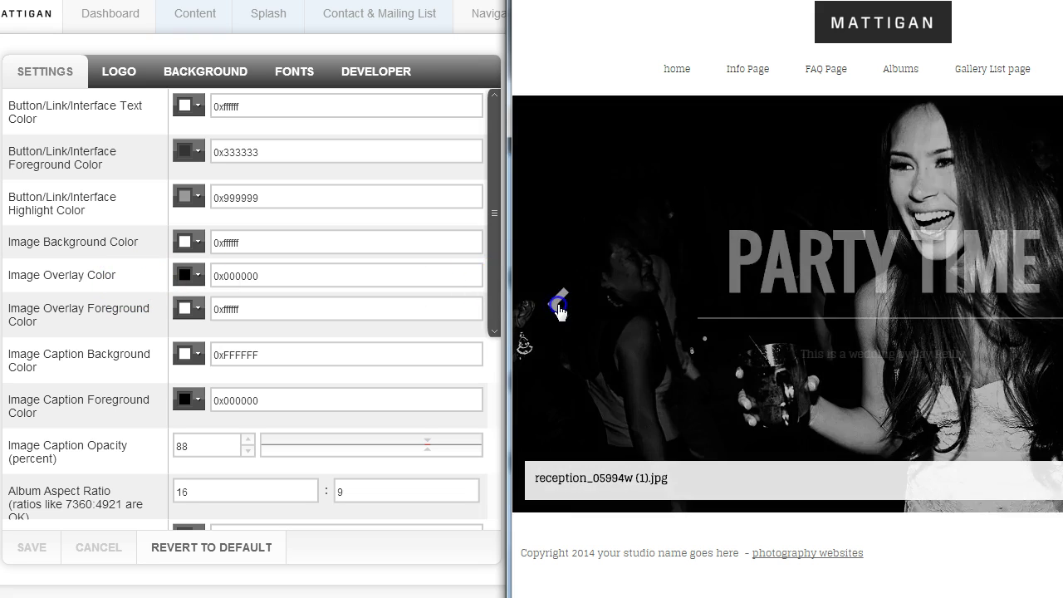
left_click(558, 305)
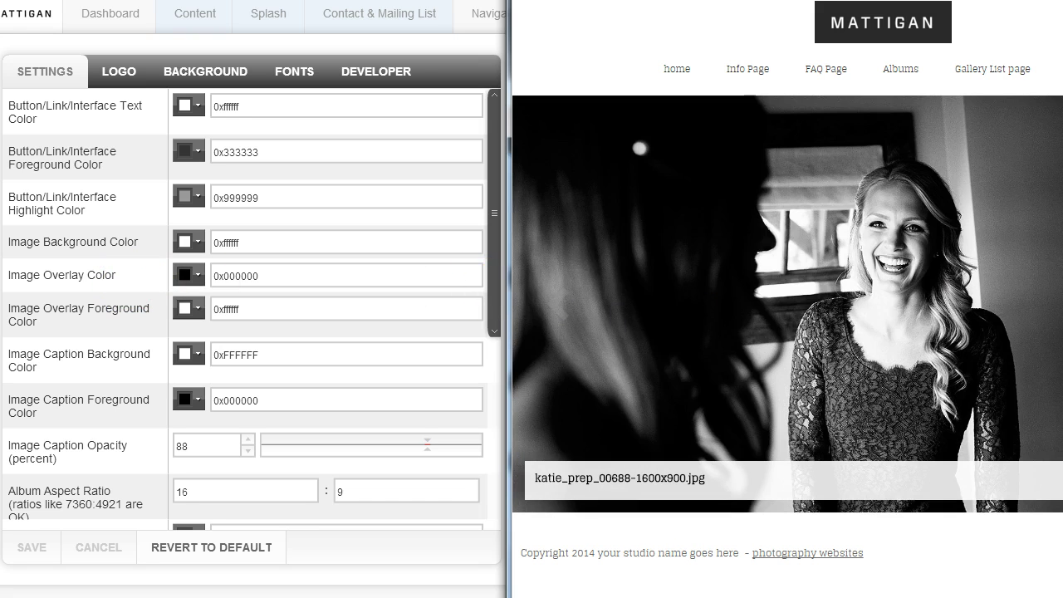
left_click(1052, 309)
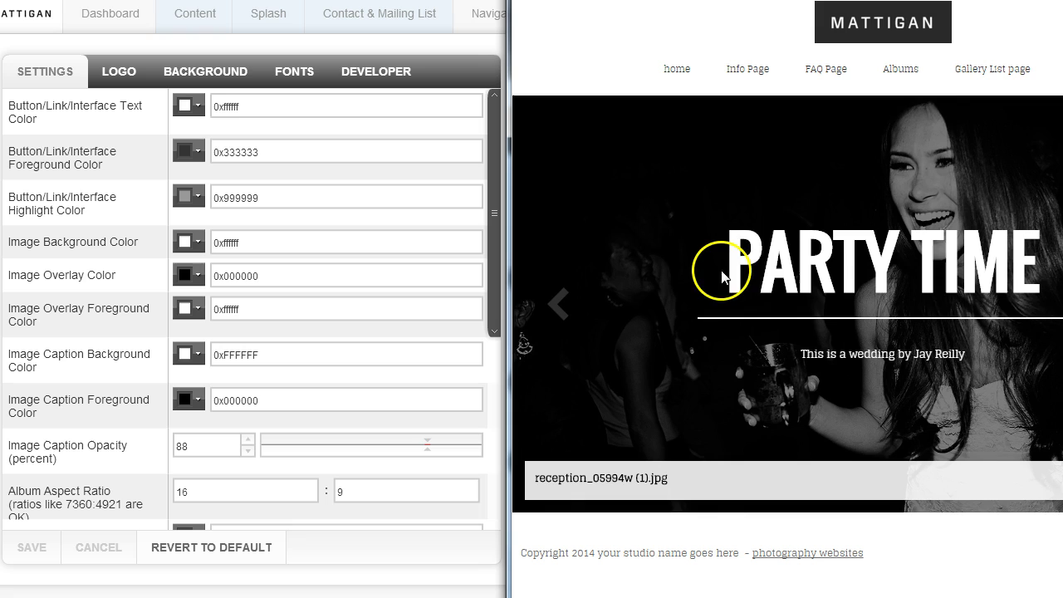
left_click_drag(249, 309, 203, 310)
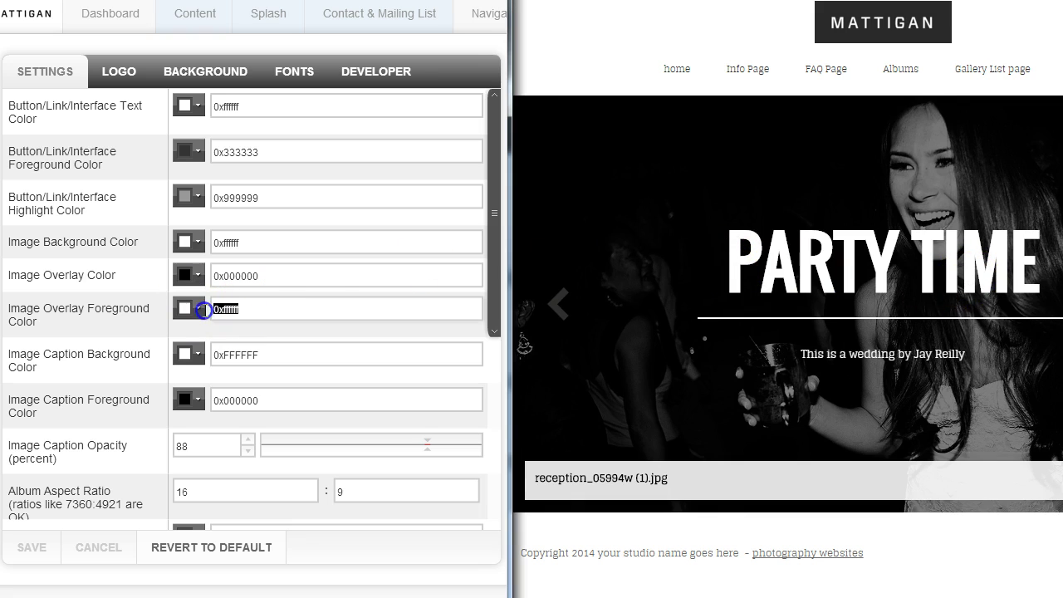
left_click_drag(258, 276, 227, 276)
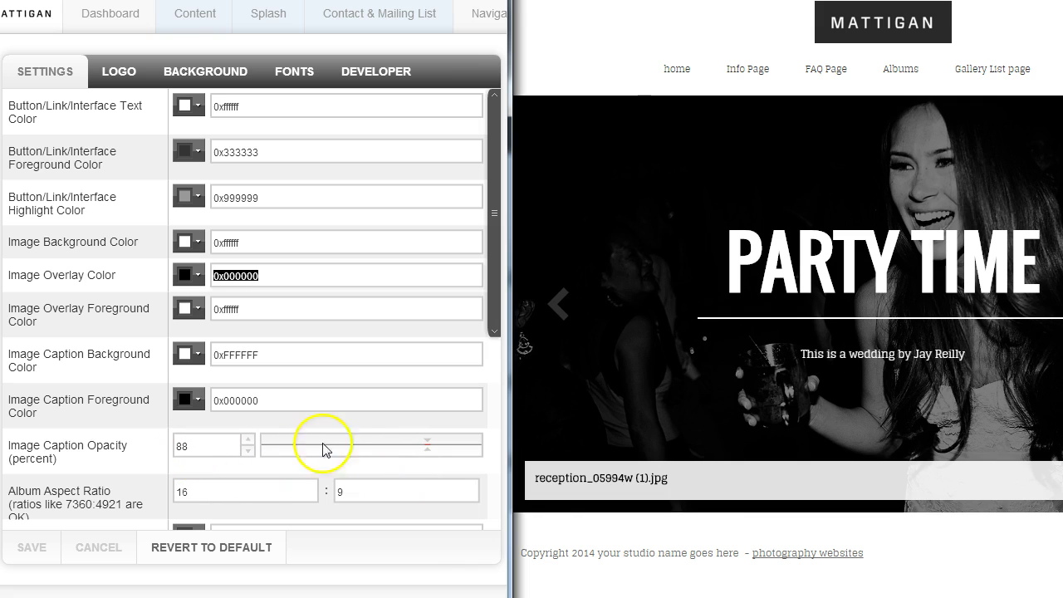
Step: Examine the Album Aspect Ratio and Album Arrows Color settings
left_click_drag(491, 318, 481, 516)
left_click_drag(208, 178, 152, 172)
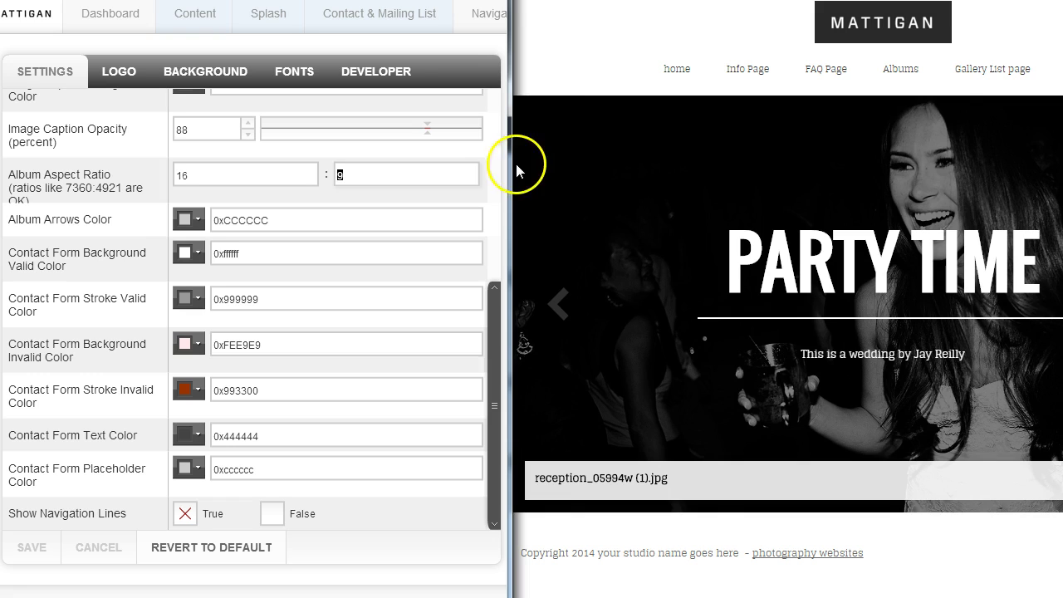
left_click(326, 174)
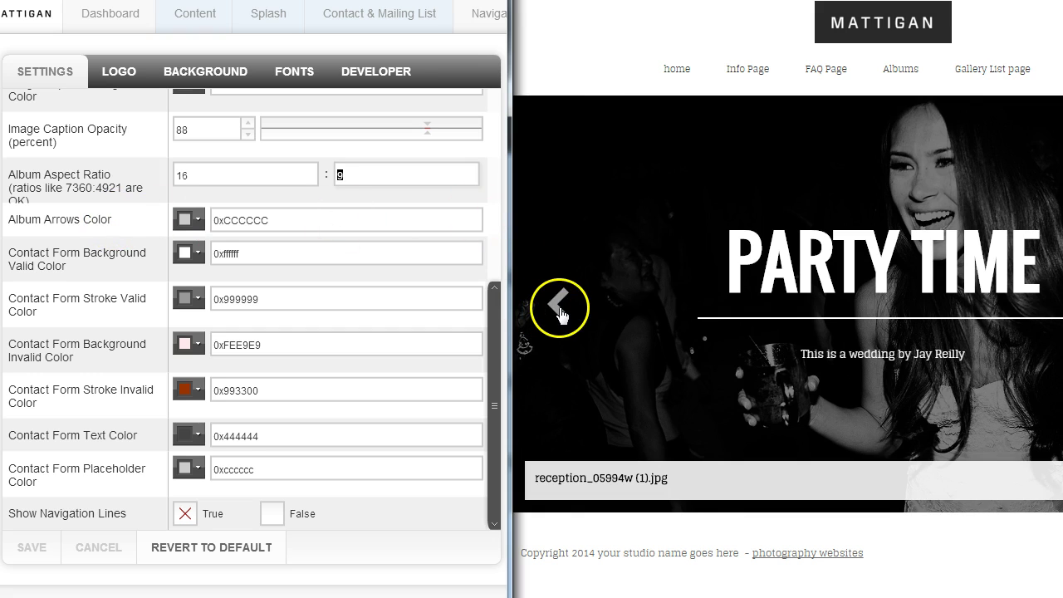
double_click(284, 222)
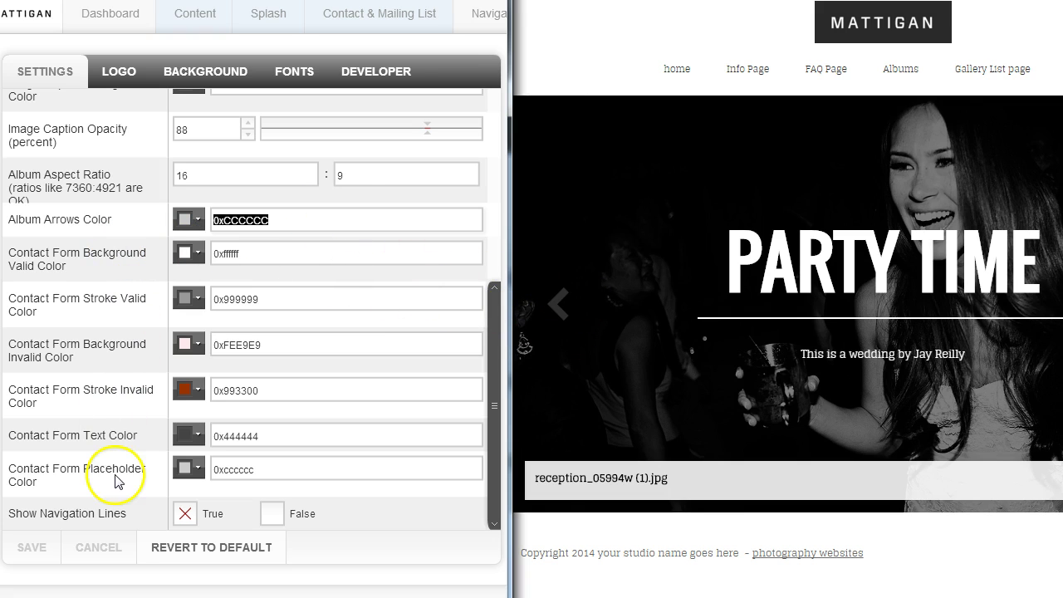
Step: Display the contact page in the preview and examine the contact form's background, stroke and placeholder color settings
left_click(747, 69)
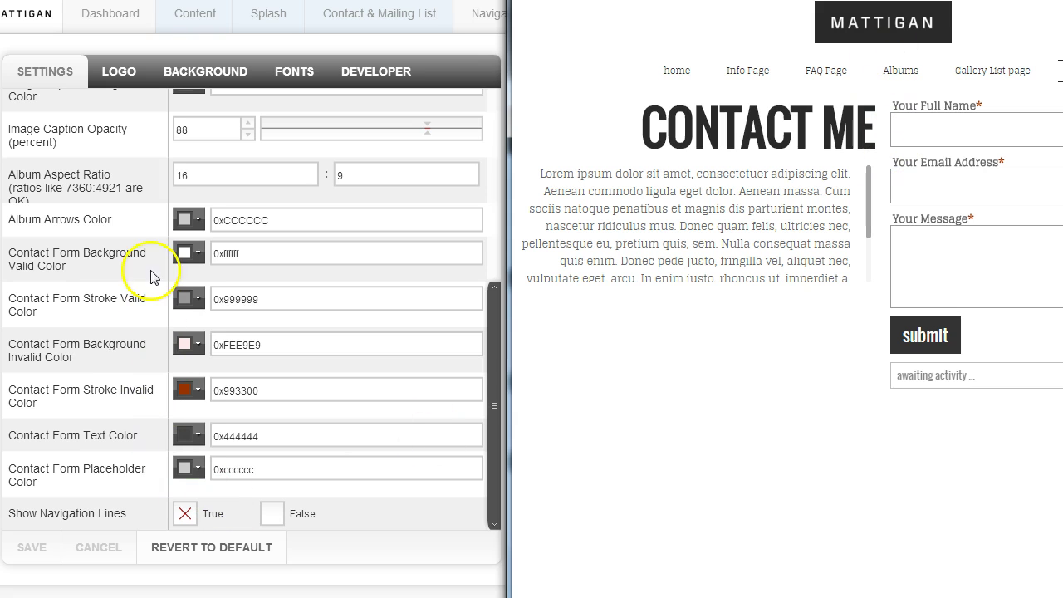
left_click(96, 260)
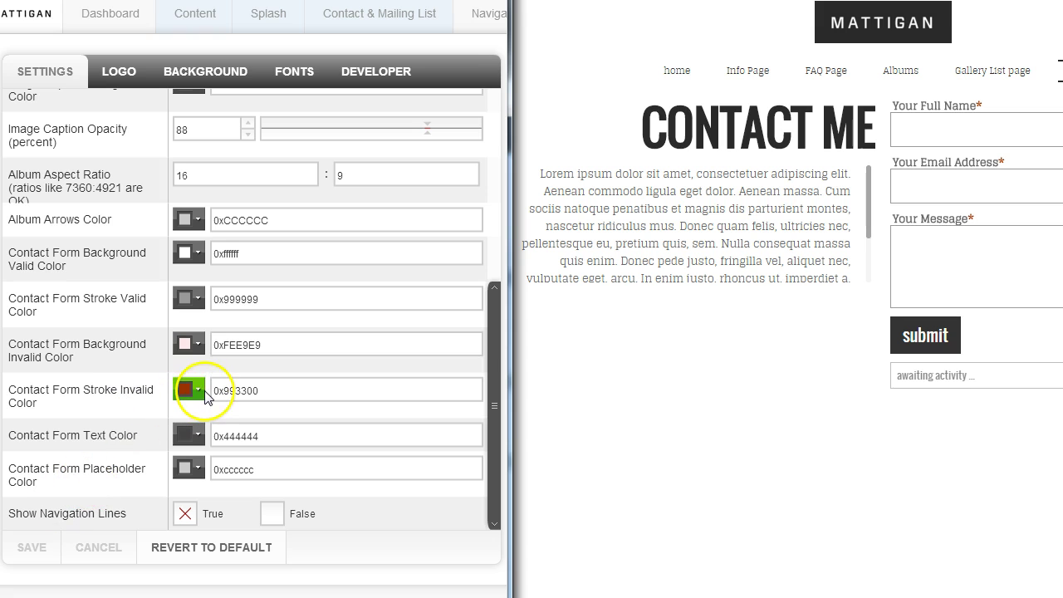
left_click(292, 389)
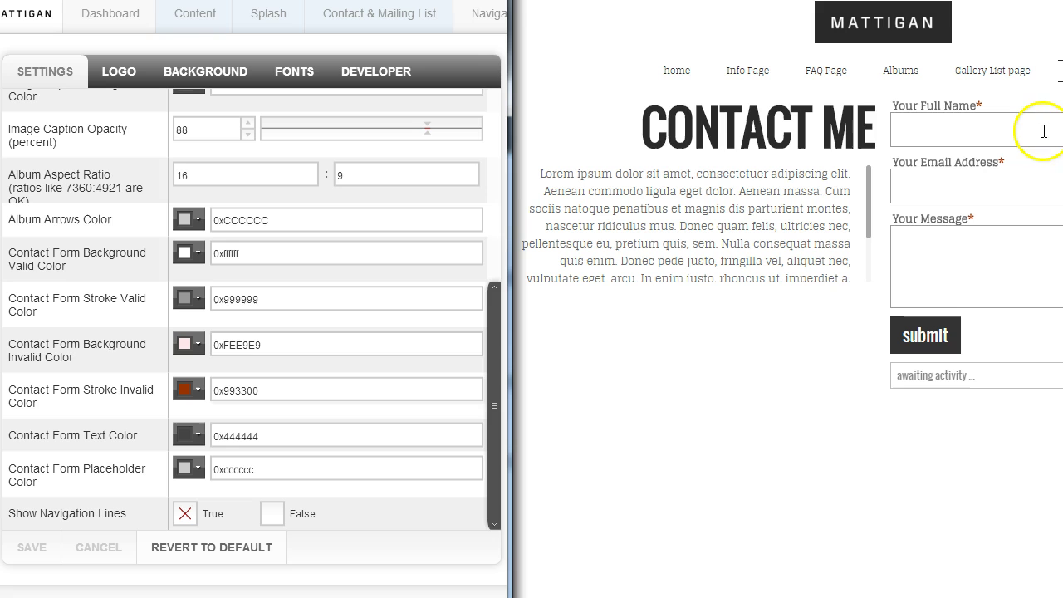
left_click_drag(254, 470, 227, 472)
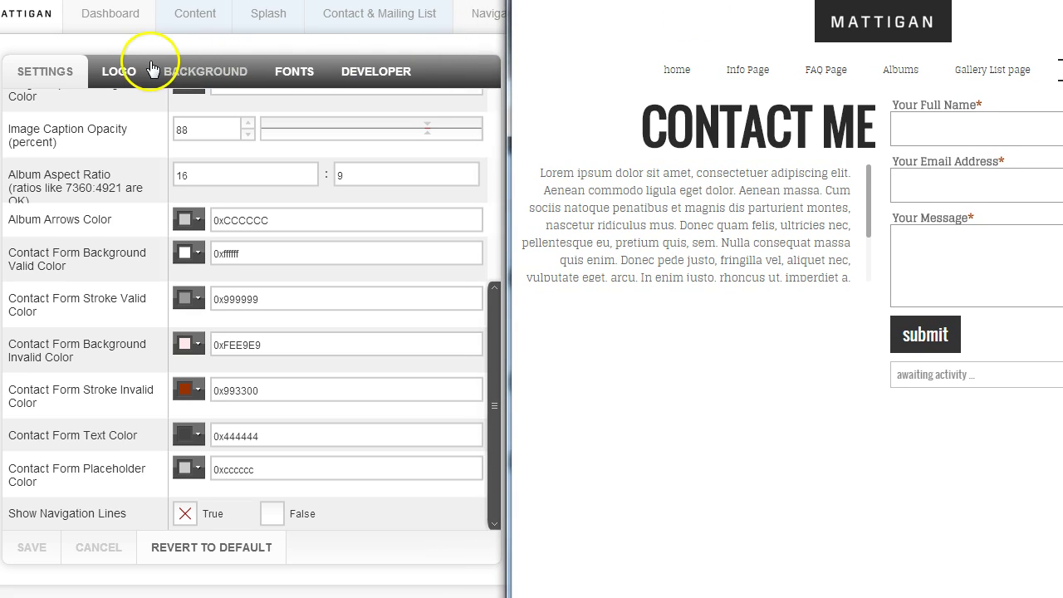
Step: Open the logo settings and examine the logo font, site logo, logo link and available Logo Position options
left_click(127, 72)
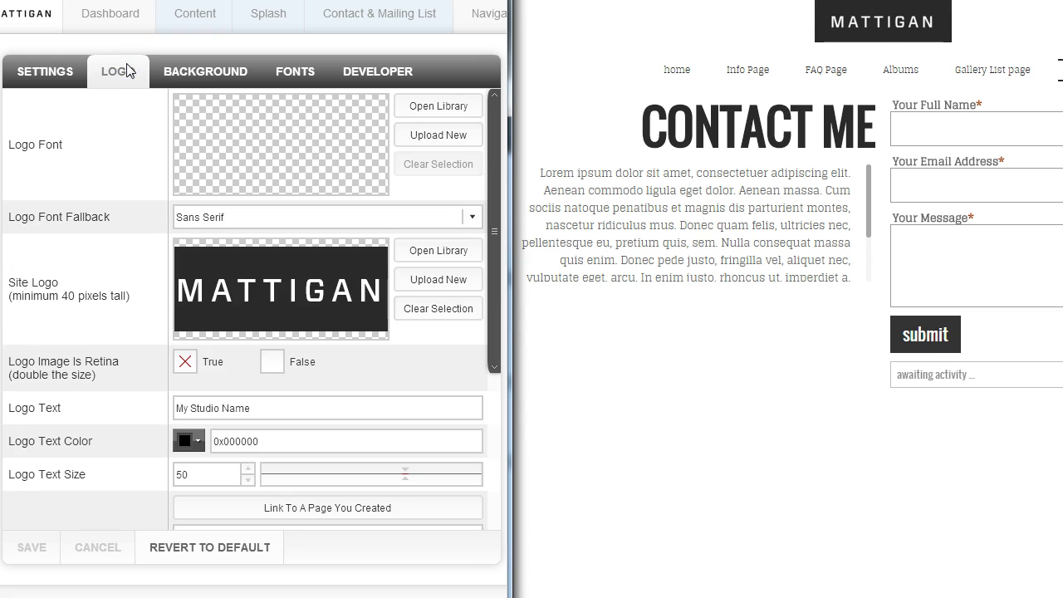
left_click(137, 174)
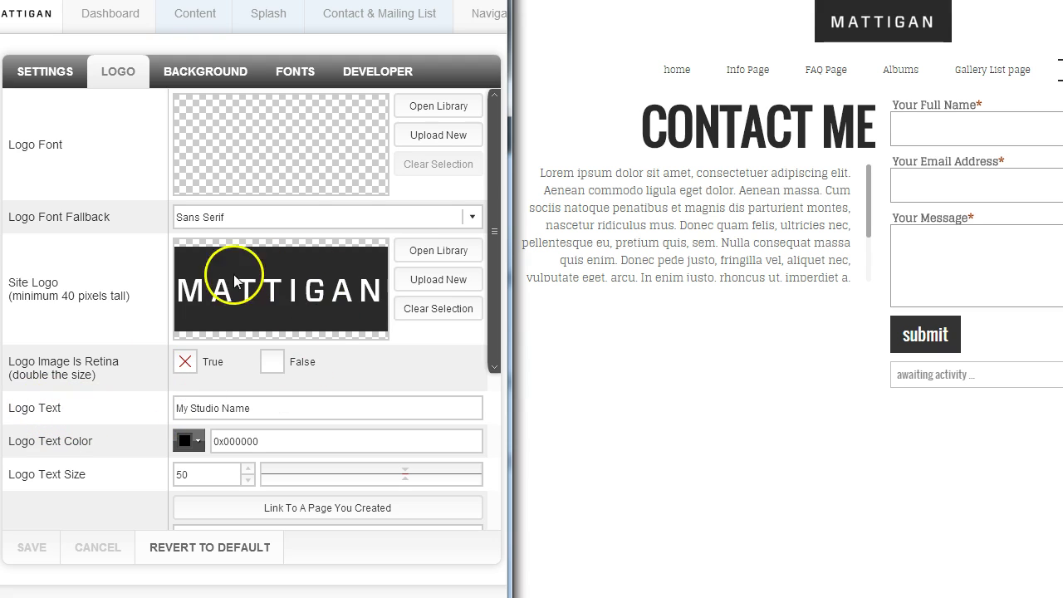
left_click_drag(259, 412, 146, 415)
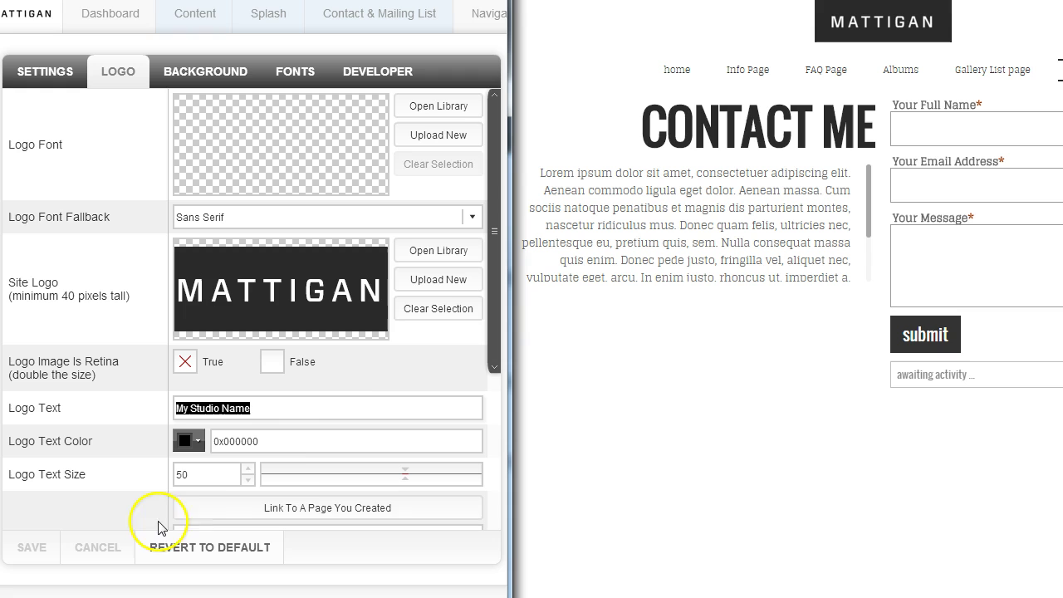
left_click_drag(497, 312, 496, 371)
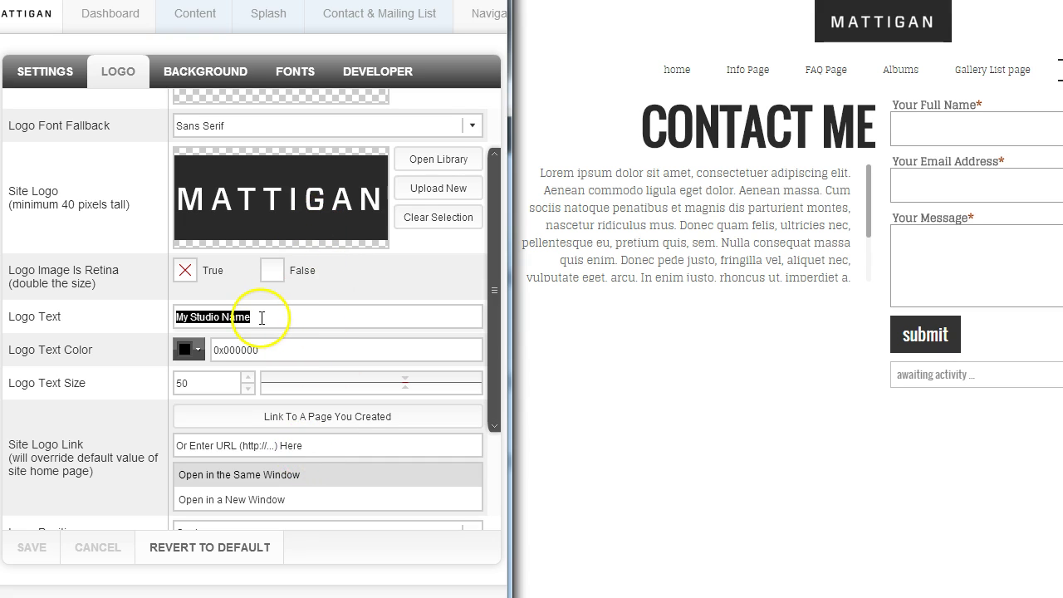
left_click_drag(493, 402, 494, 434)
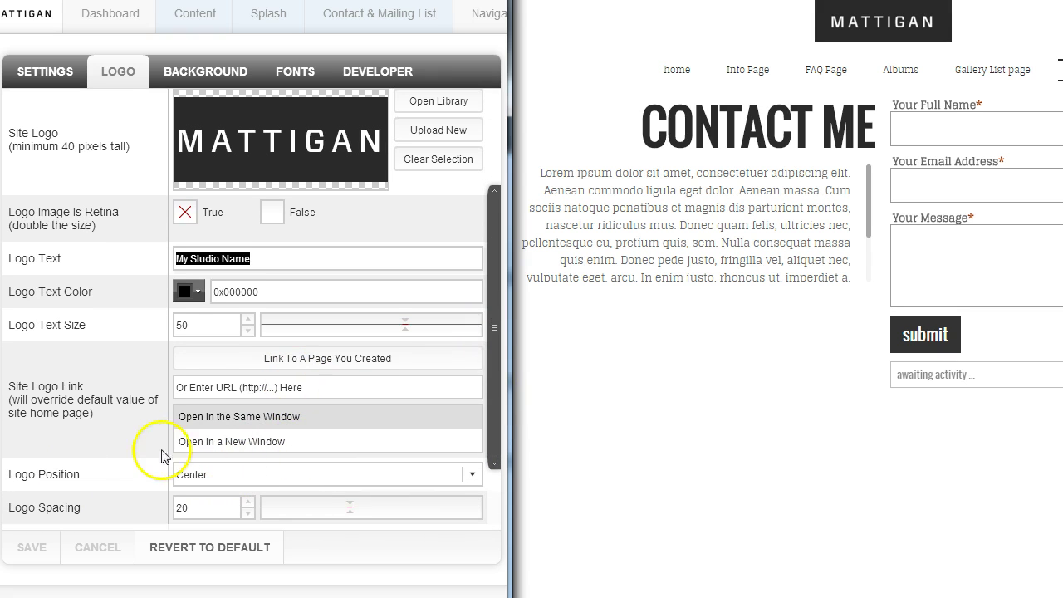
scroll(489, 451, "down", 1)
left_click(472, 440)
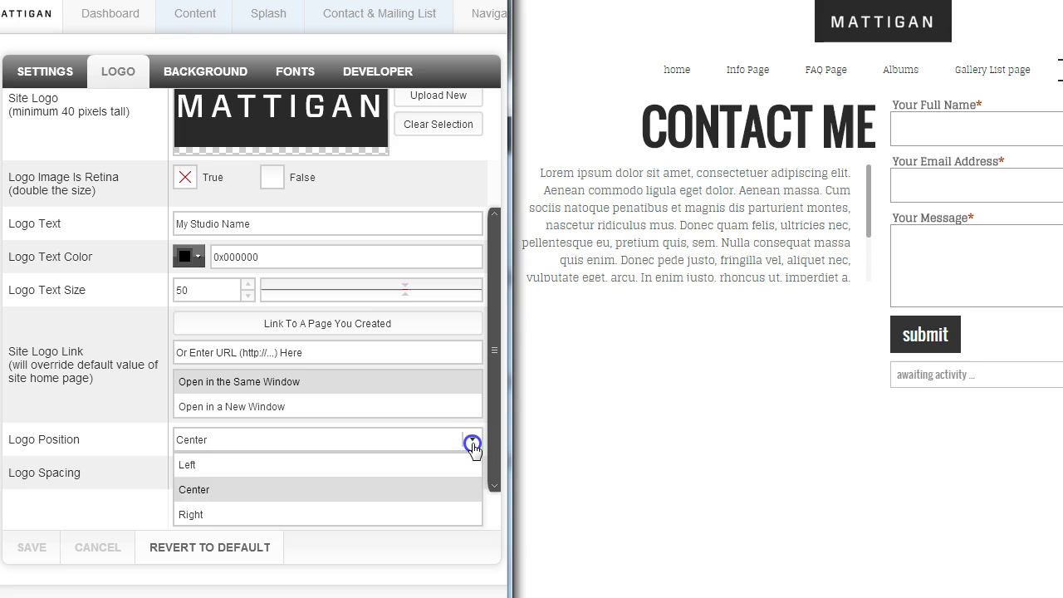
left_click(472, 441)
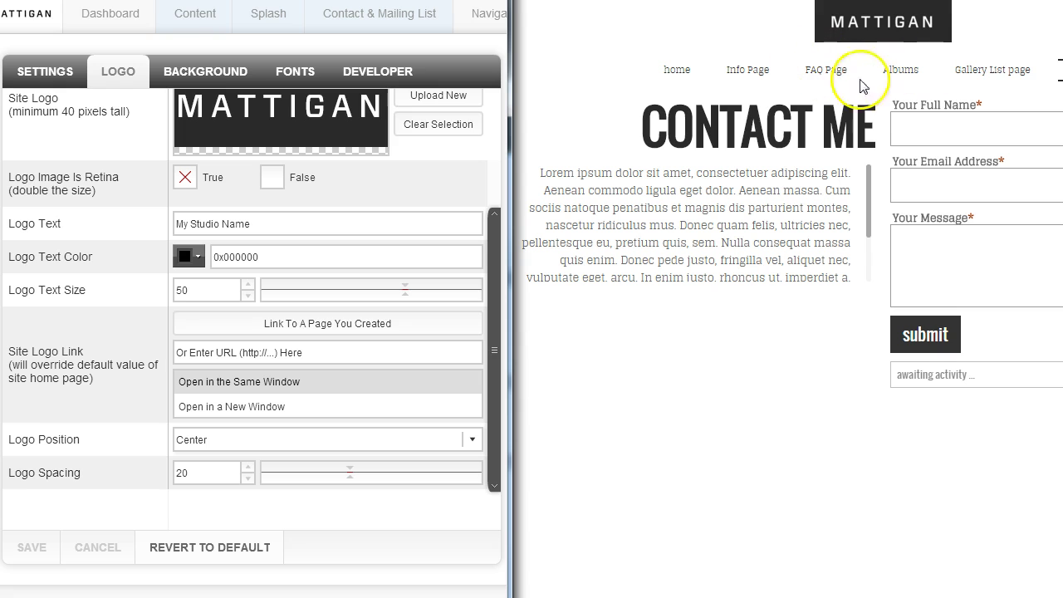
Step: Examine the Logo Text, Logo Text Color and Logo Text Size settings
left_click_drag(494, 357, 501, 190)
left_click_drag(270, 406, 136, 406)
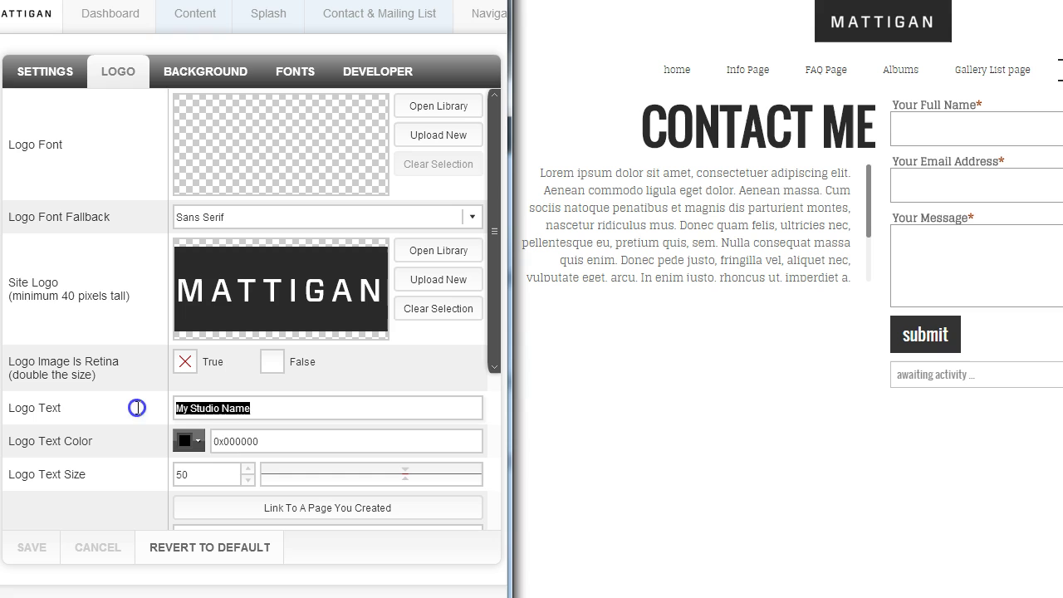
left_click_drag(271, 437, 222, 440)
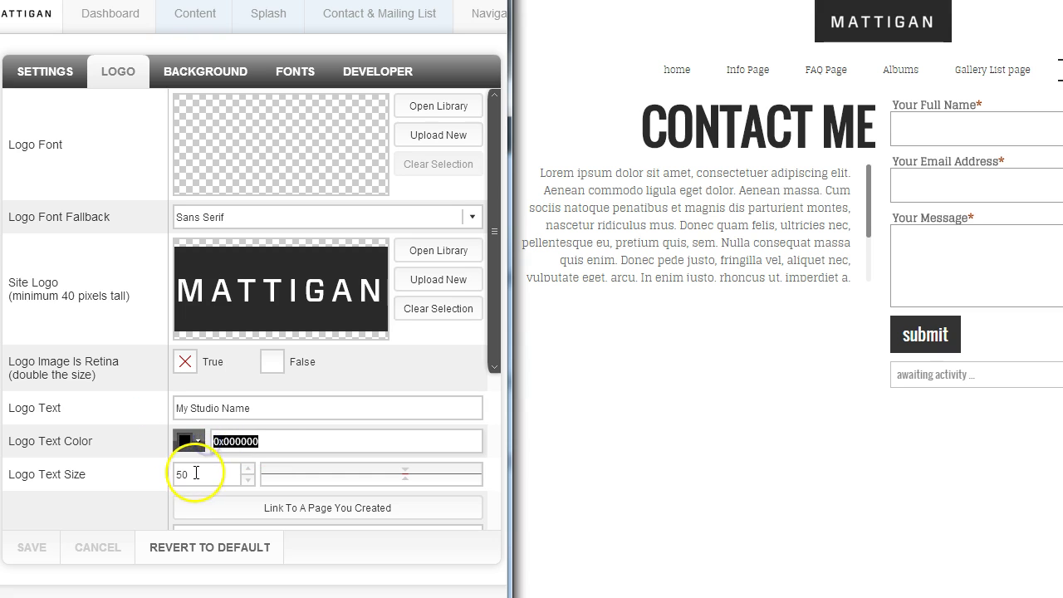
left_click_drag(196, 473, 175, 473)
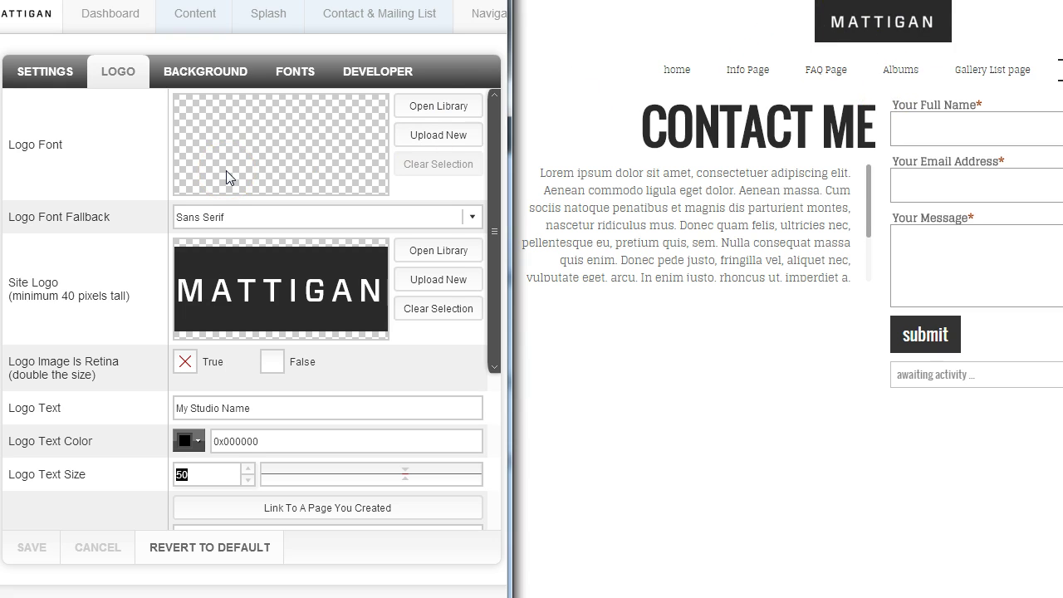
Step: In the background settings, copy the current Background Gradient Bottom Color, set it to 0xB8CE24 and save
left_click(197, 76)
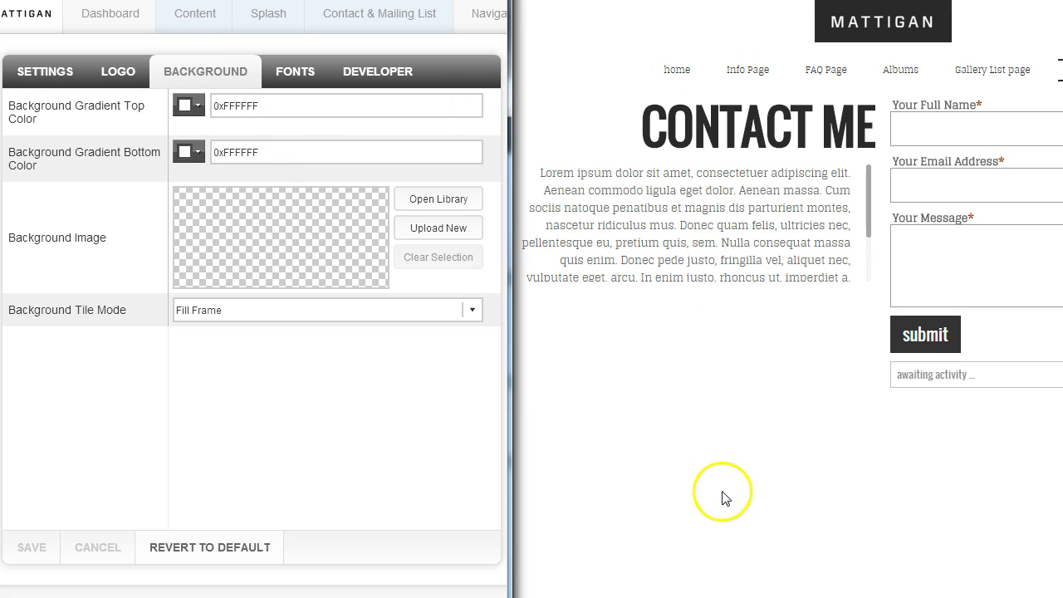
left_click_drag(282, 105, 188, 106)
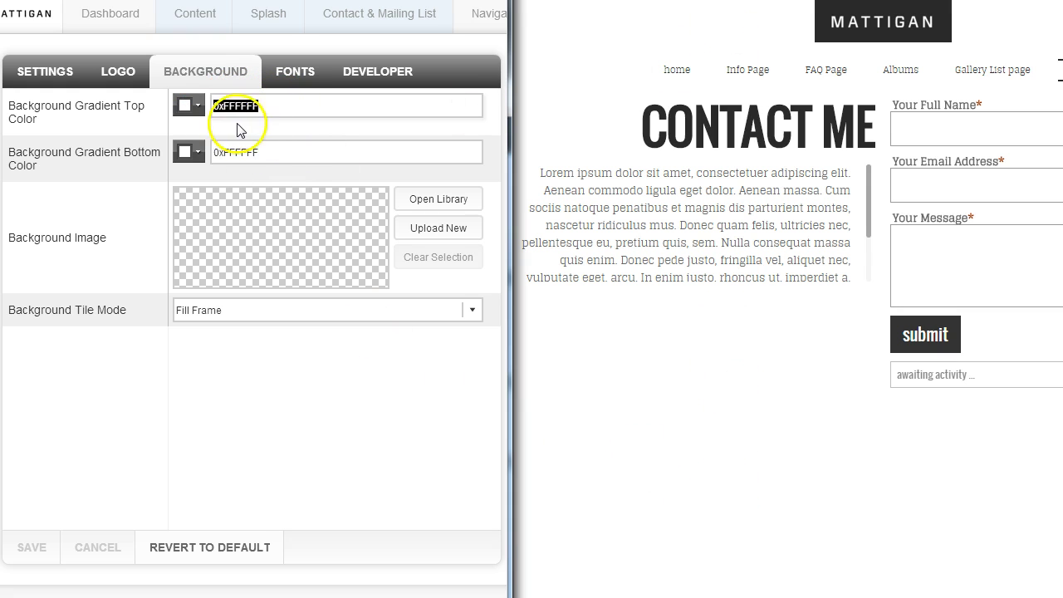
left_click_drag(273, 151, 208, 153)
key("ctrl+c")
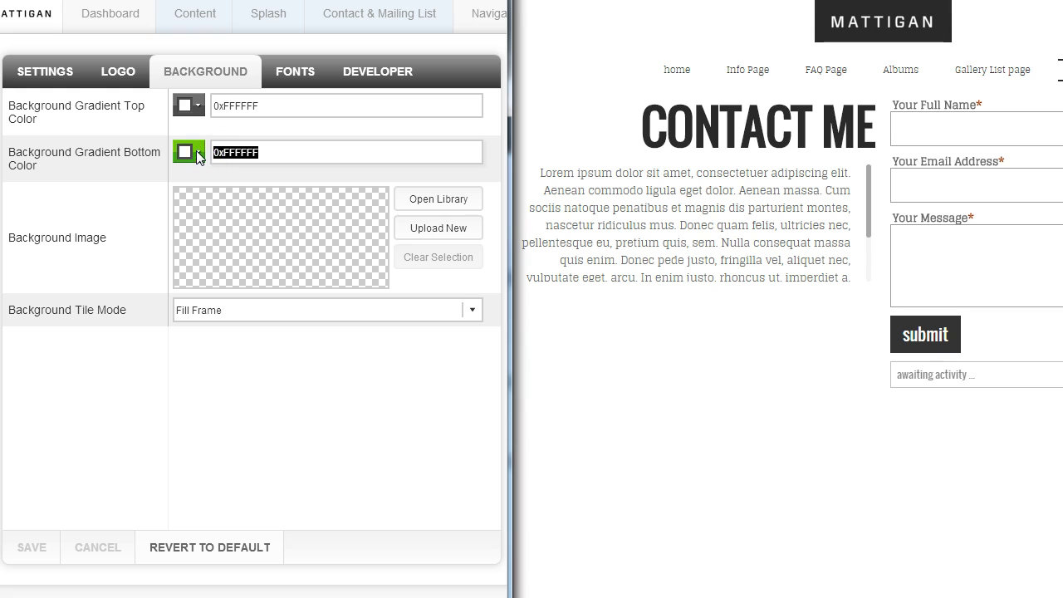
left_click(202, 153)
left_click(221, 208)
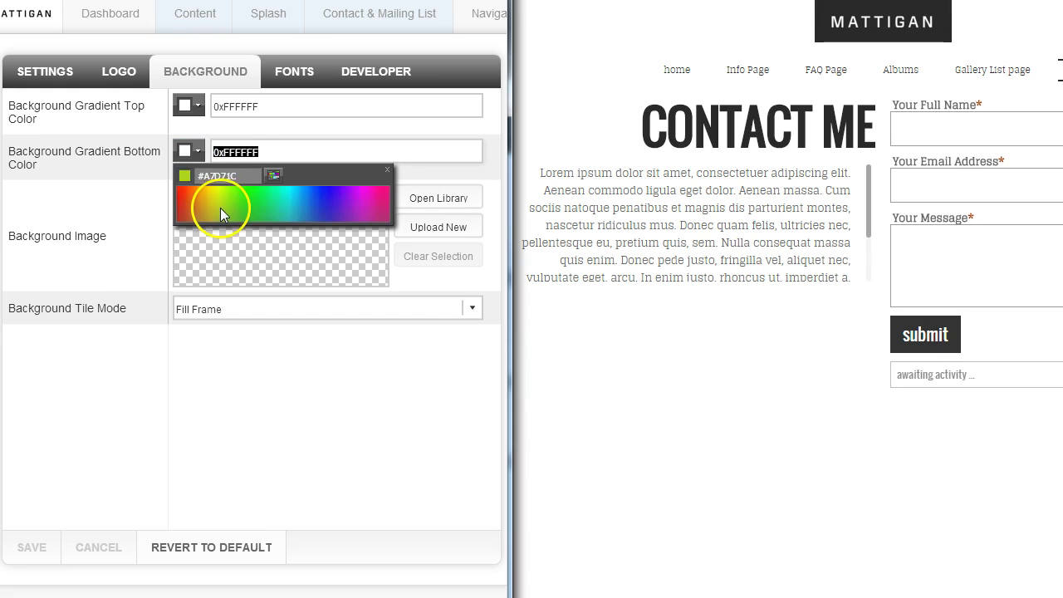
left_click(34, 549)
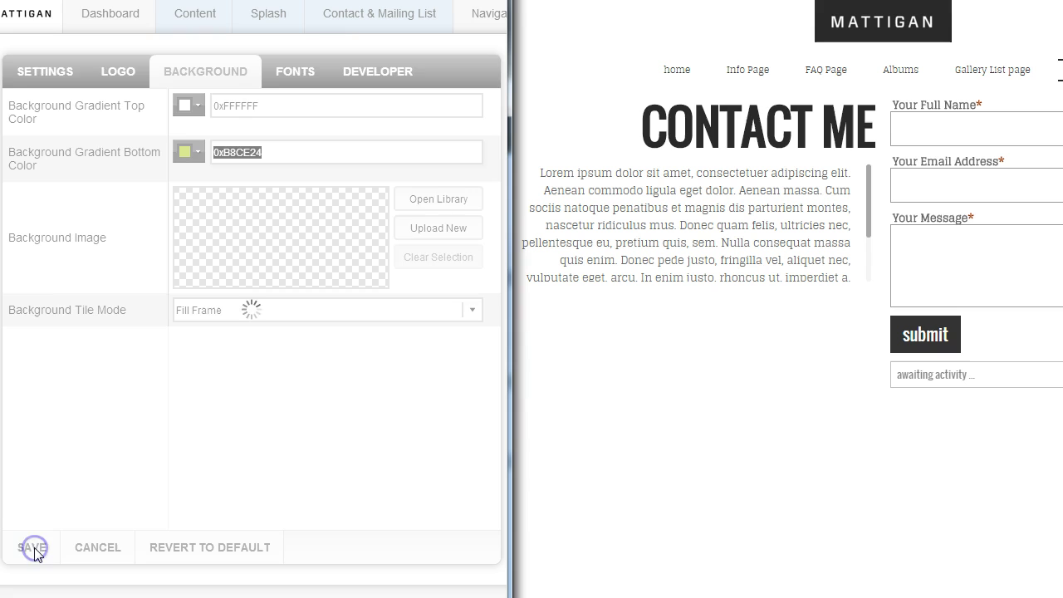
left_click(140, 501)
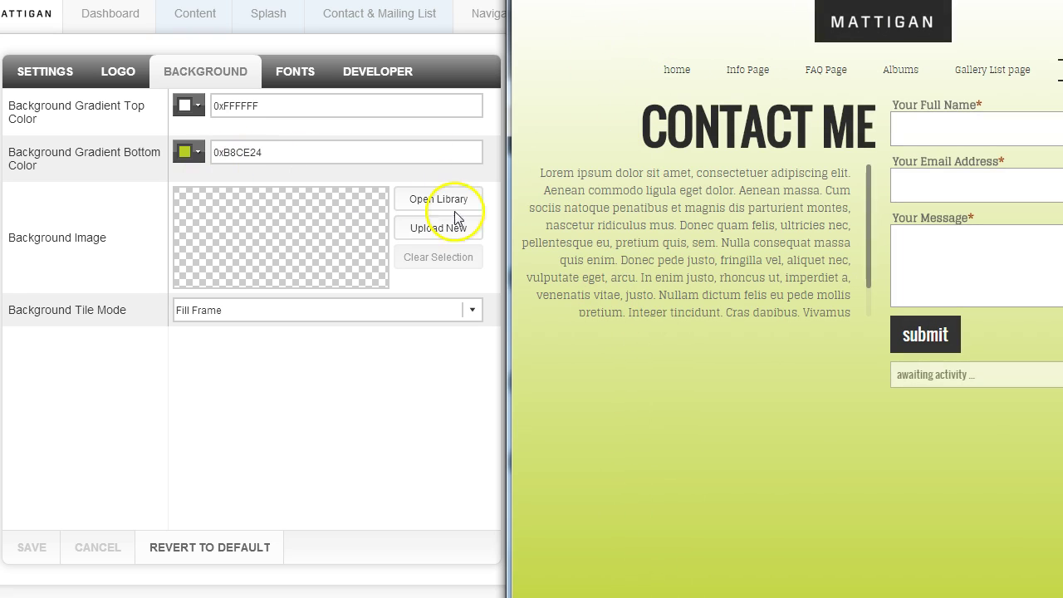
Step: Restore the Background Gradient Bottom Color to 0xFFFFFF and save the background settings
left_click(203, 154)
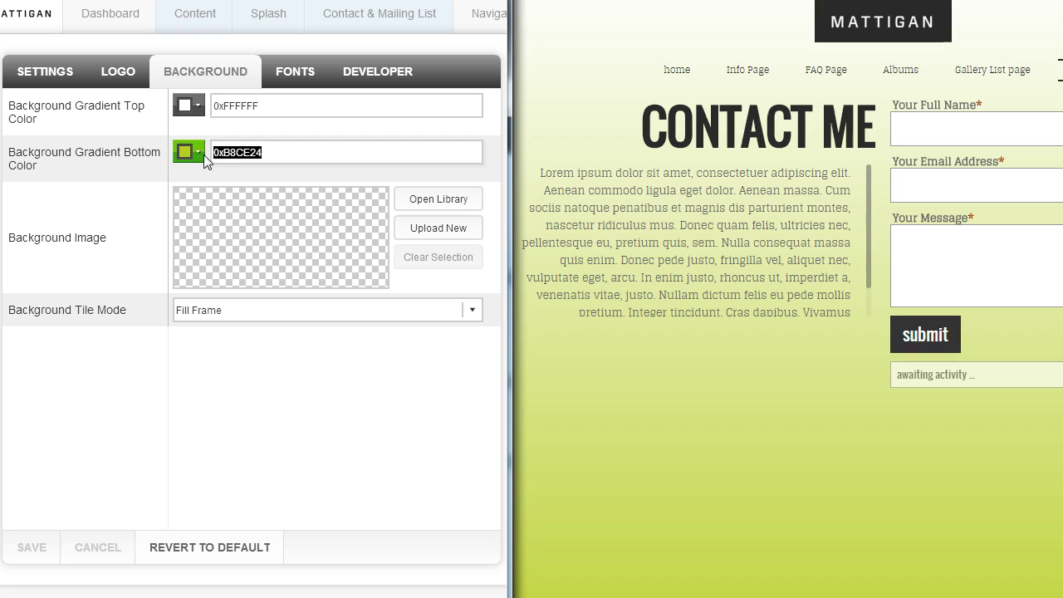
key("ctrl+v")
left_click(30, 550)
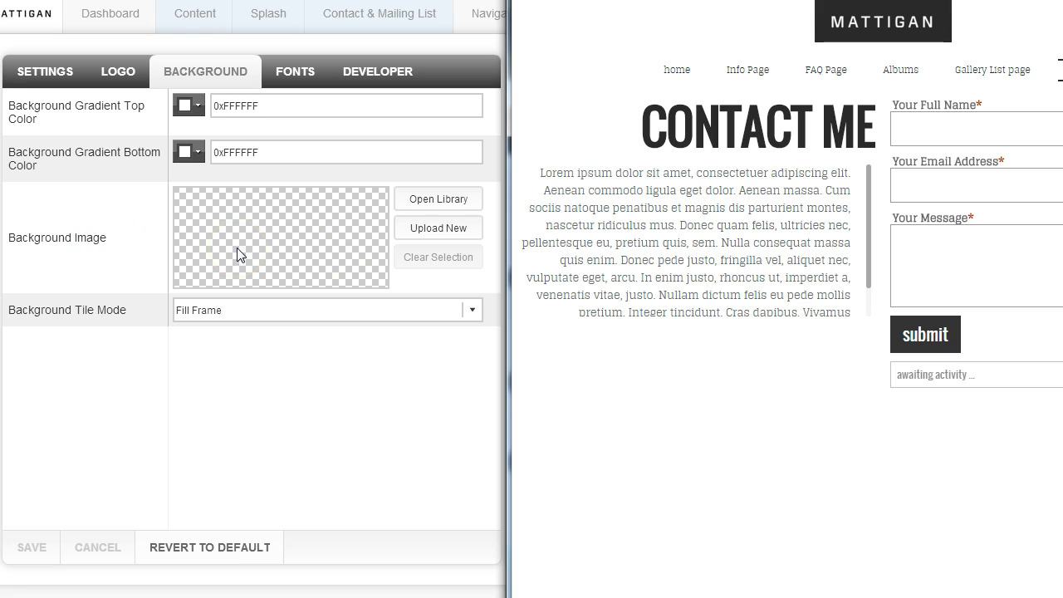
left_click(279, 284)
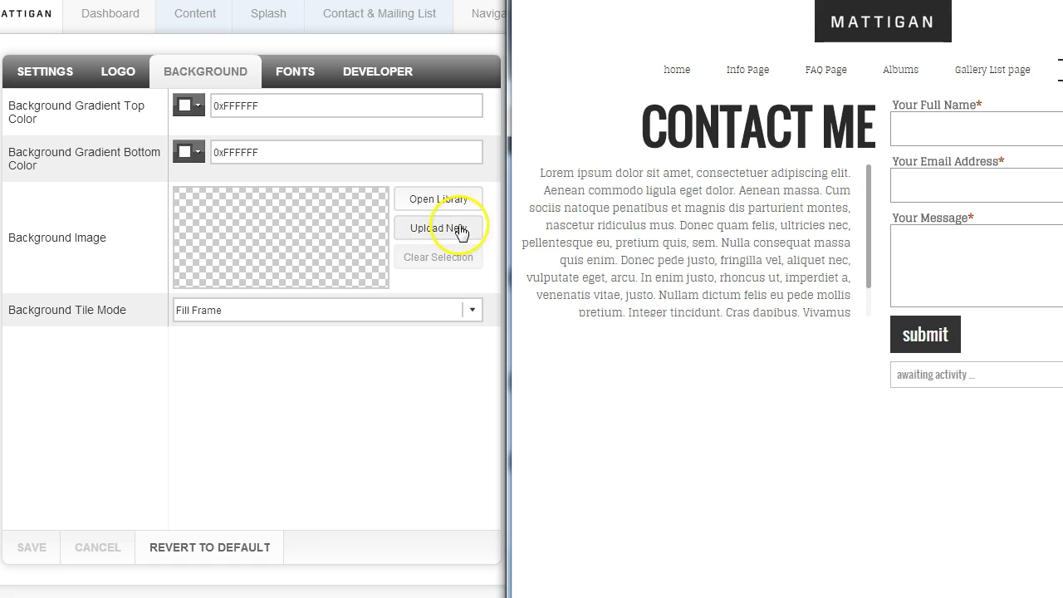
Step: Examine the available Background Tile Mode options, leaving the current selection in place
left_click(473, 311)
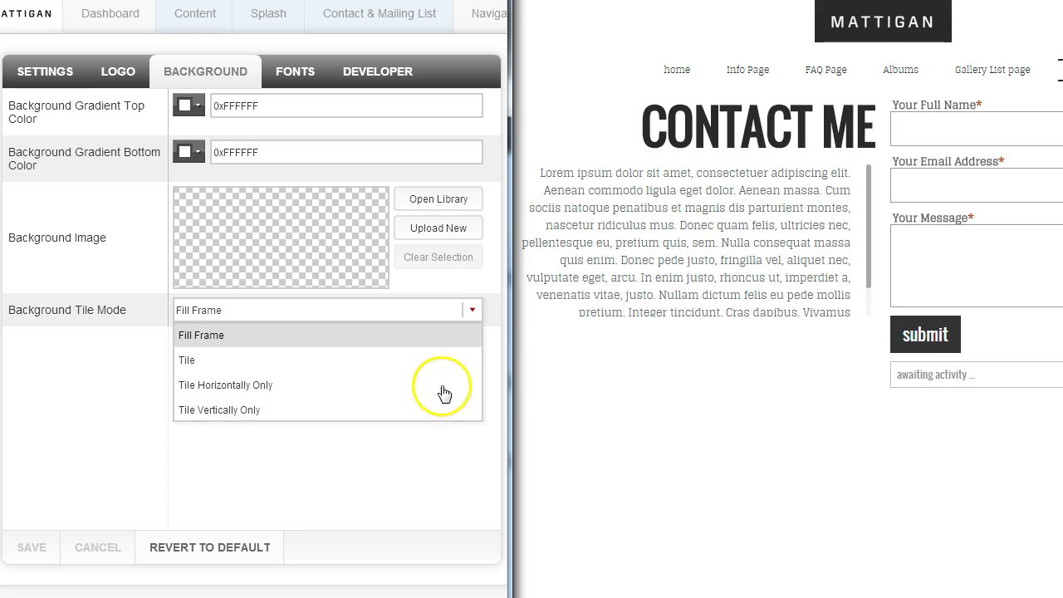
left_click(429, 458)
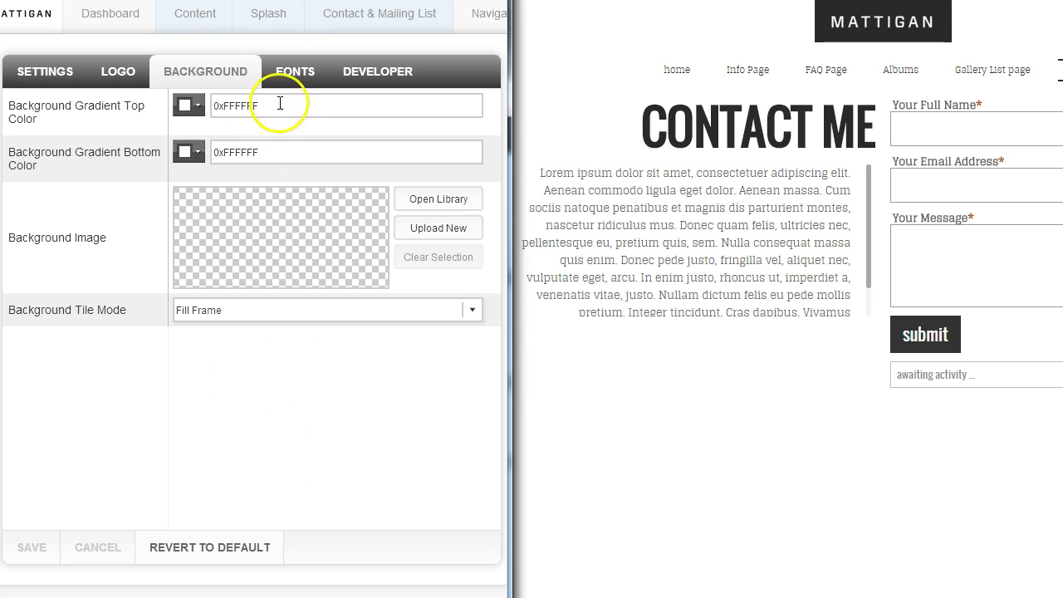
Step: Open the font settings and examine the navigation, heading and description font files, fallbacks, sizes and colors
left_click(297, 74)
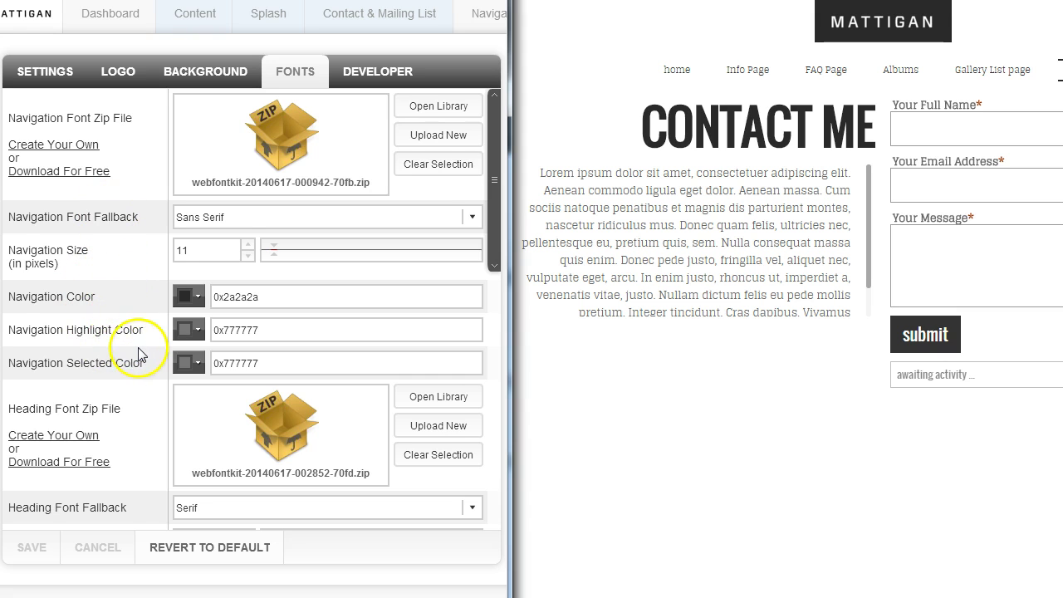
scroll(133, 357, "down", 2)
scroll(136, 358, "down", 5)
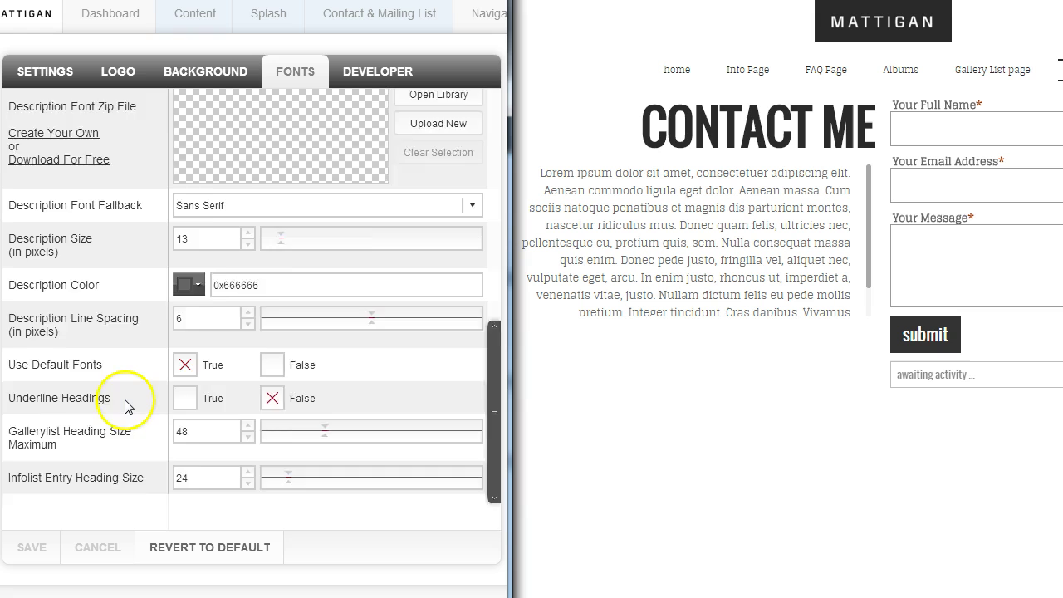
scroll(128, 404, "up", 8)
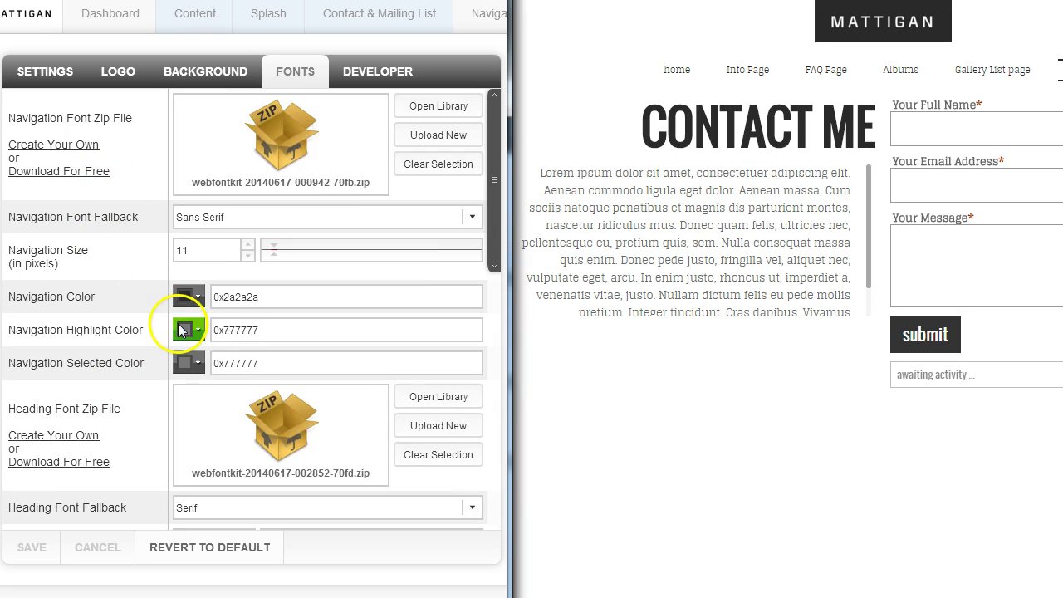
left_click_drag(490, 209, 487, 341)
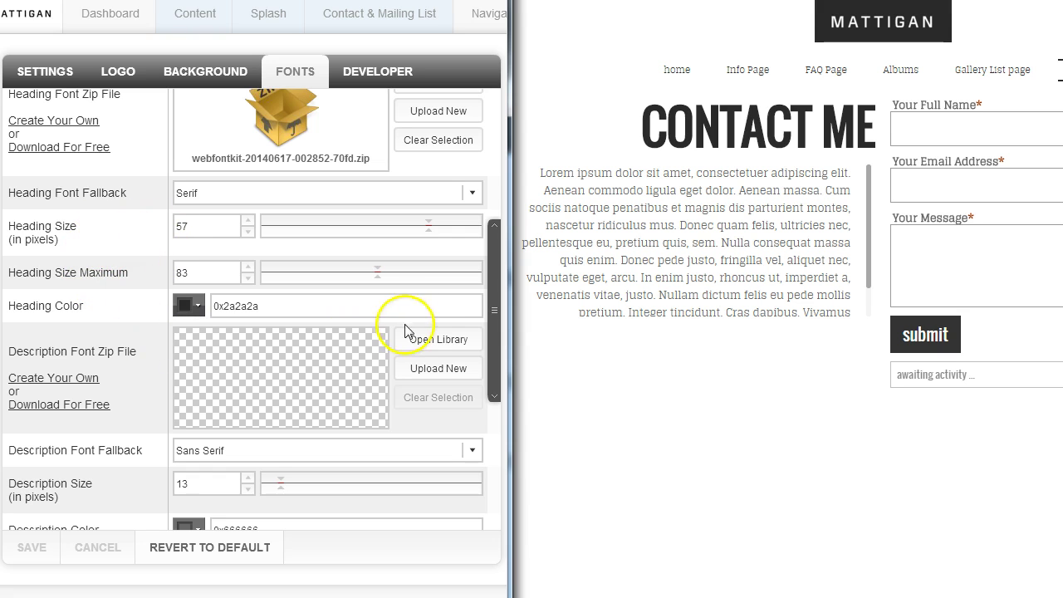
left_click_drag(491, 301, 488, 175)
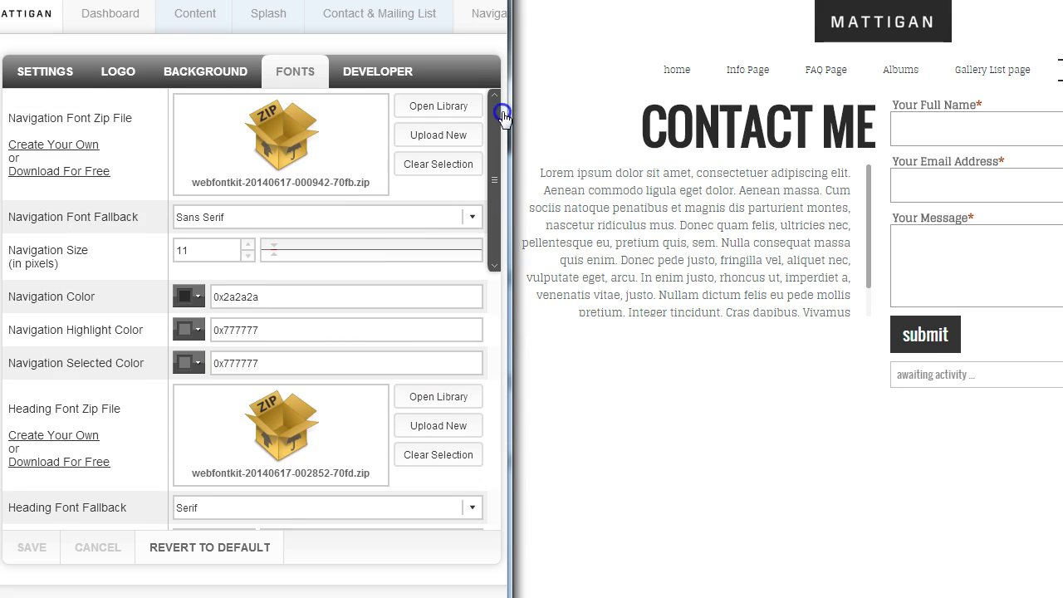